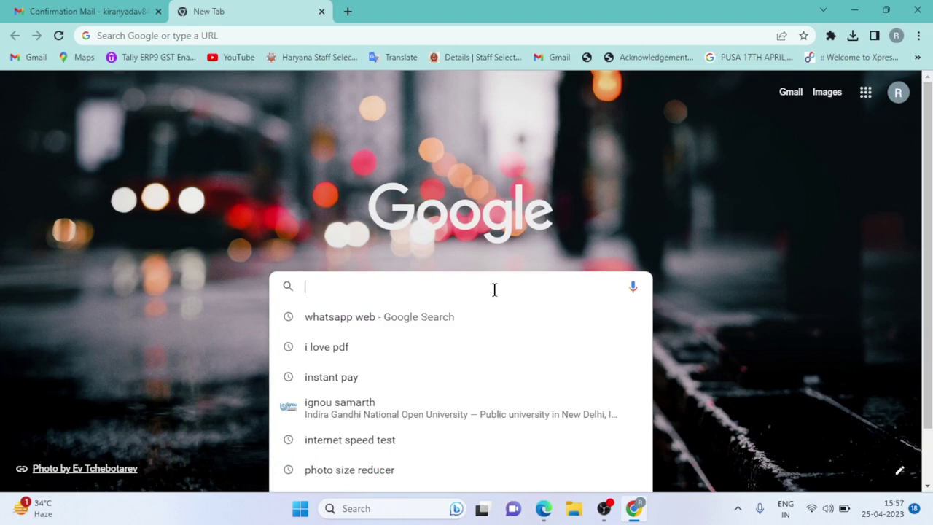
- Search Google for the IGNOU Samarth portal and open the SAMARTH-IGNOU sign-in result
{"action": "type", "text": "IGNU"}
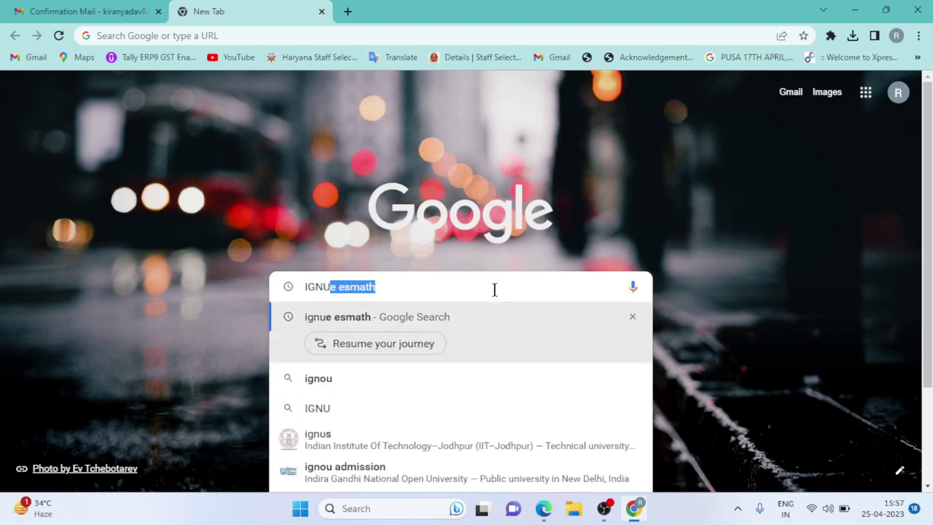
{"action": "type", "text": "E."}
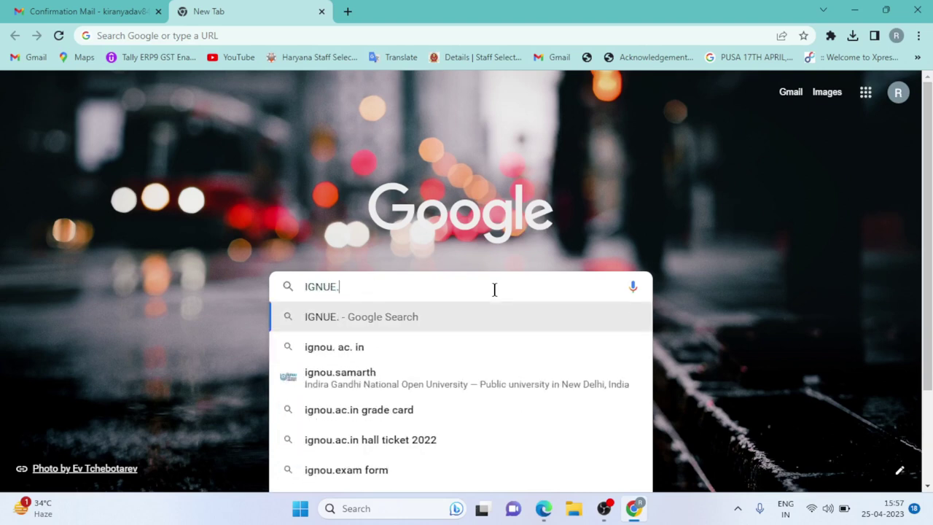
{"action": "type", "text": "SMAR"}
{"action": "key", "text": "Return"}
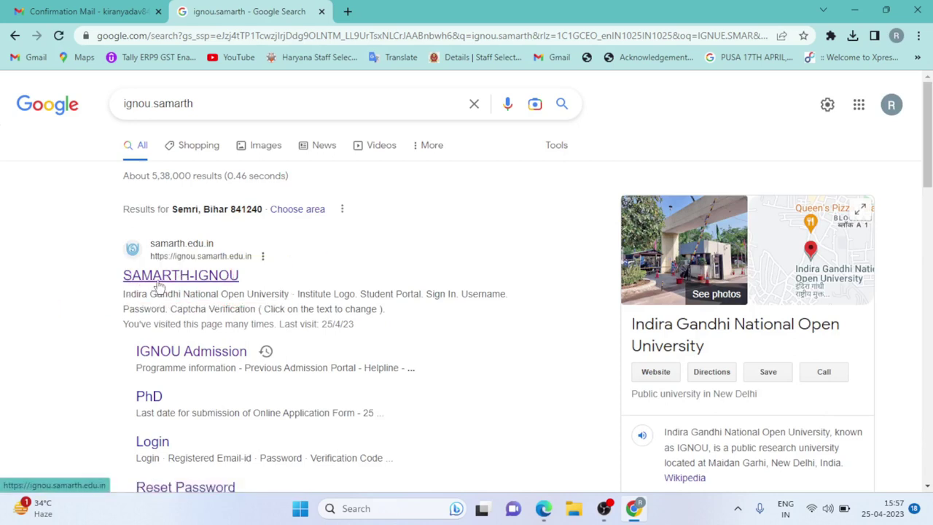
{"action": "left_click", "coordinate": [158, 281]}
{"action": "scroll", "coordinate": [557, 224], "scroll_direction": "down", "scroll_amount": 1}
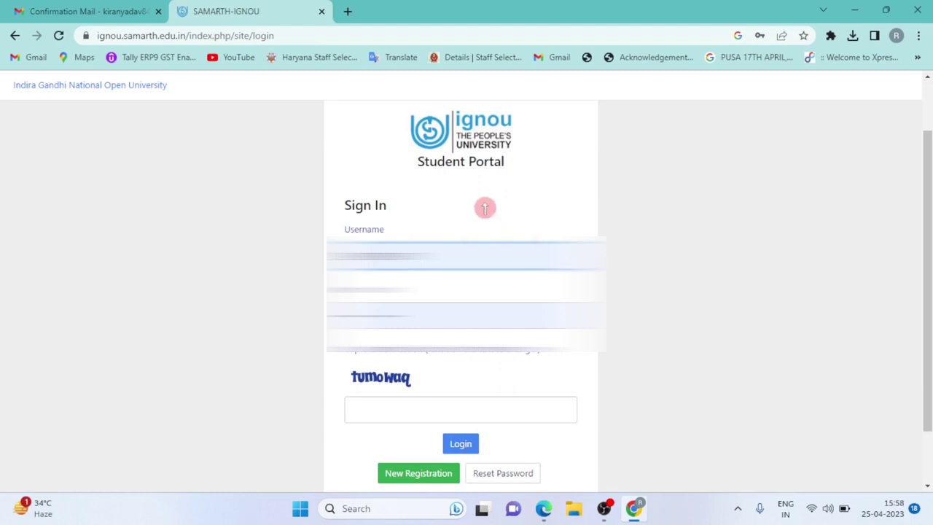
- Go from the Sign In page to the Reset Password form
{"action": "scroll", "coordinate": [531, 240], "scroll_direction": "down", "scroll_amount": 2}
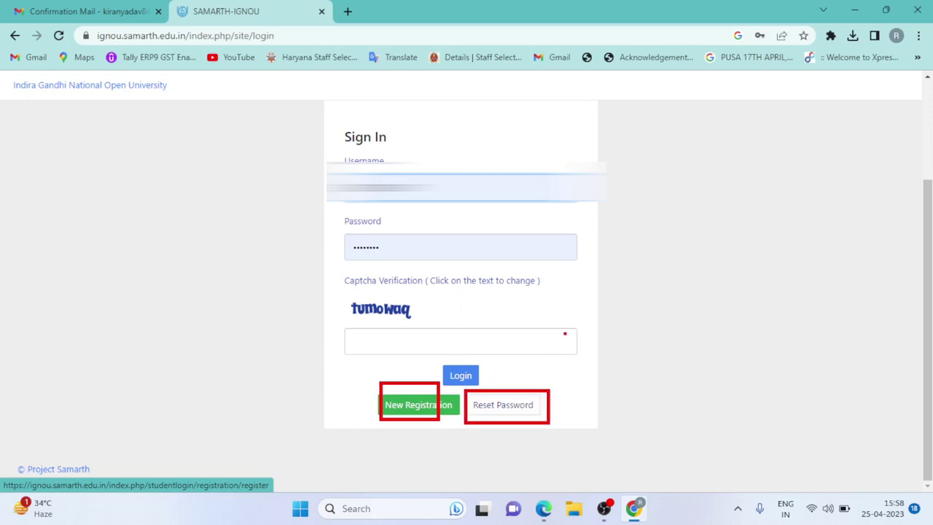
{"action": "key", "text": "Escape"}
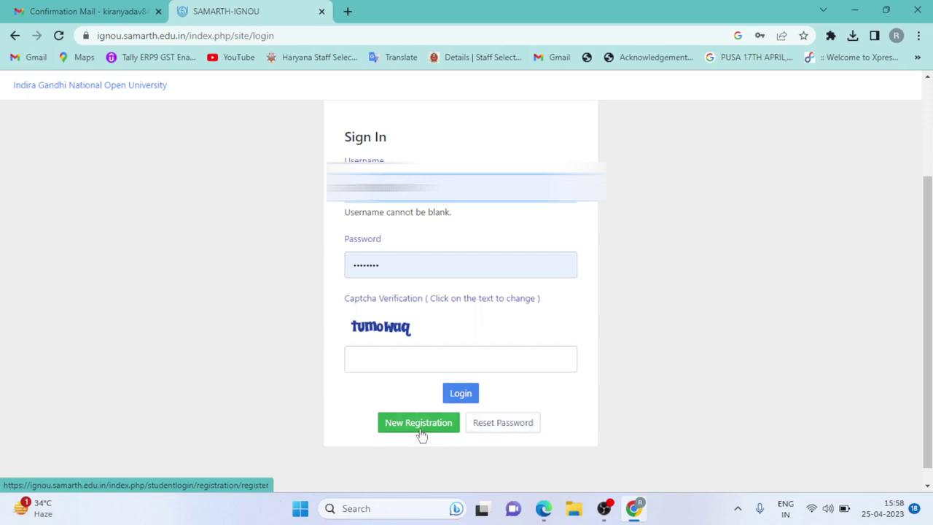
{"action": "left_click", "coordinate": [501, 427]}
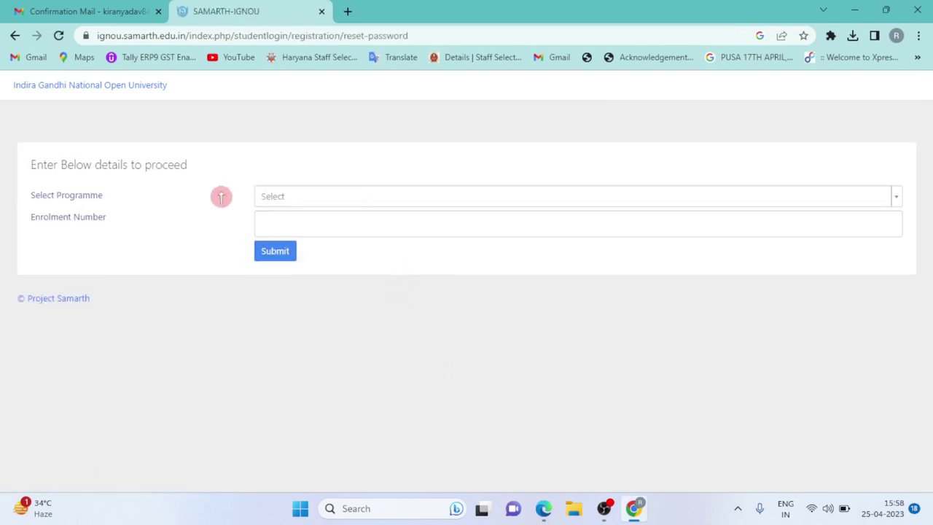
- Choose BAG : BACHELOR OF ARTS (ODL) as the programme on the reset form
{"action": "left_click", "coordinate": [284, 201]}
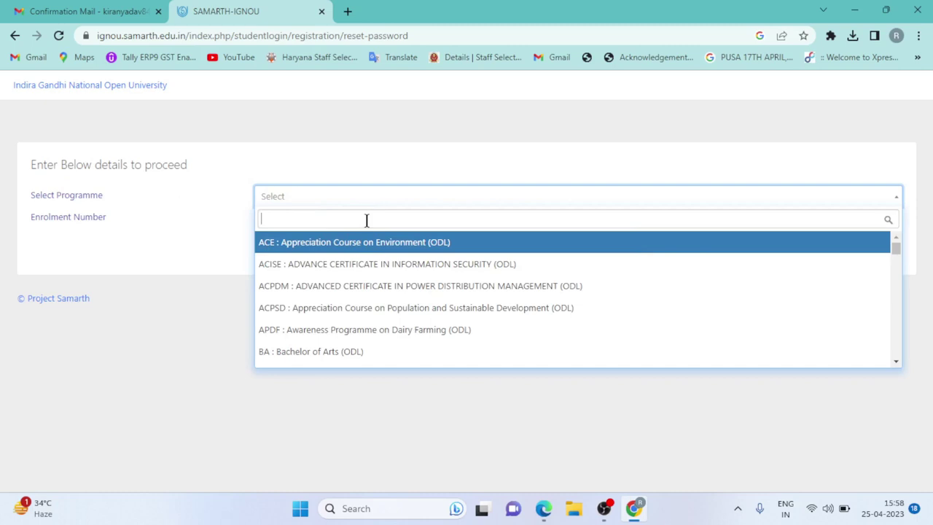
{"action": "type", "text": "BAG"}
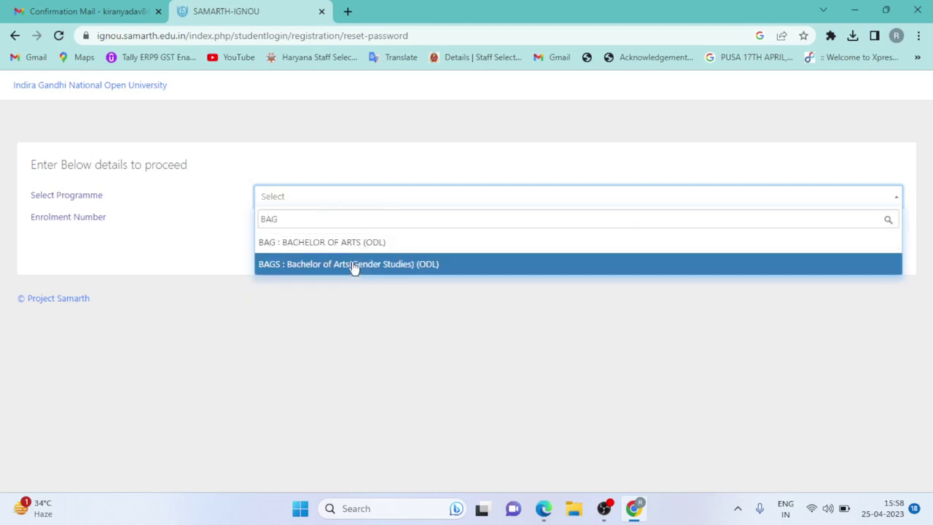
{"action": "left_click", "coordinate": [352, 248]}
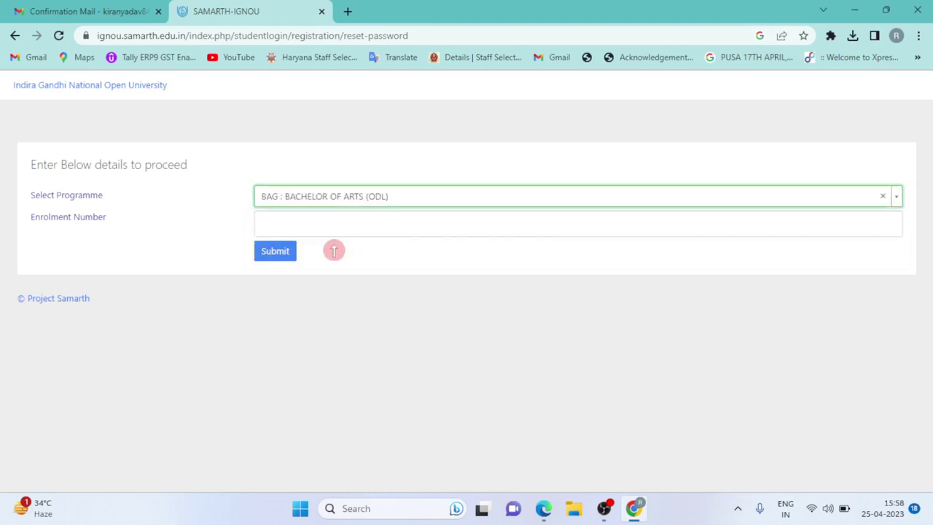
{"action": "left_click", "coordinate": [332, 225]}
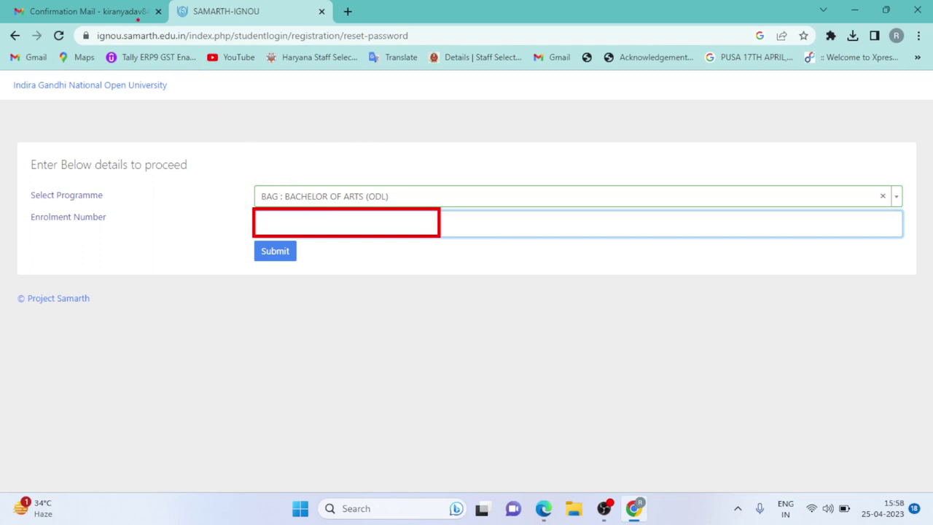
- In Gmail, search the mailbox for 'IGNU'
{"action": "left_click", "coordinate": [69, 10]}
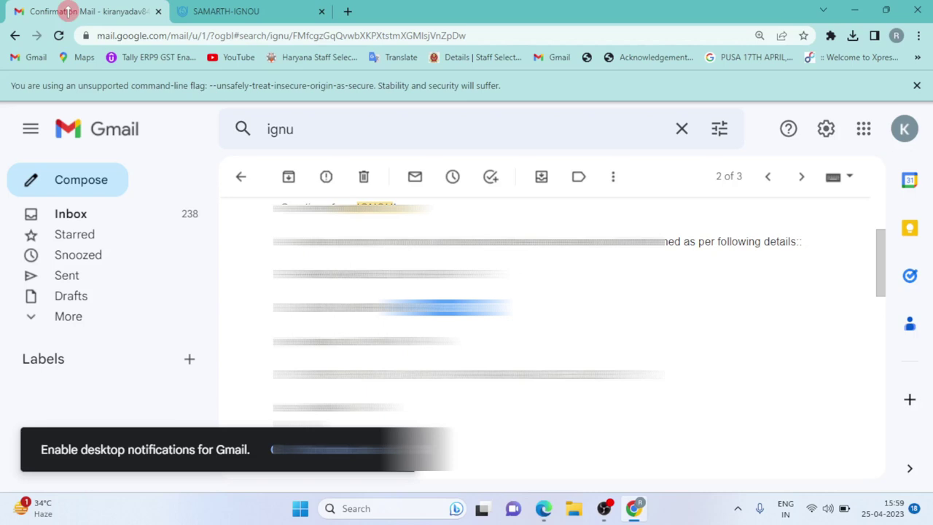
{"action": "left_click", "coordinate": [677, 134]}
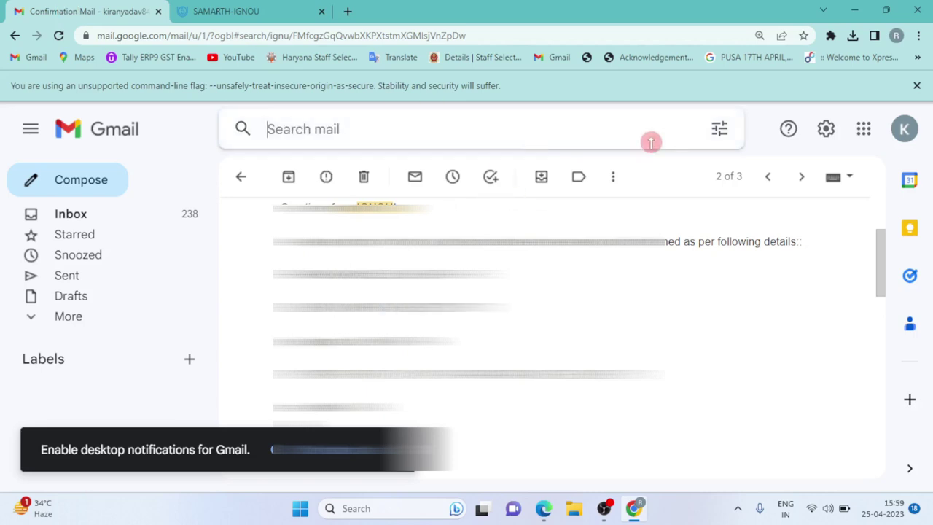
{"action": "left_click", "coordinate": [419, 128]}
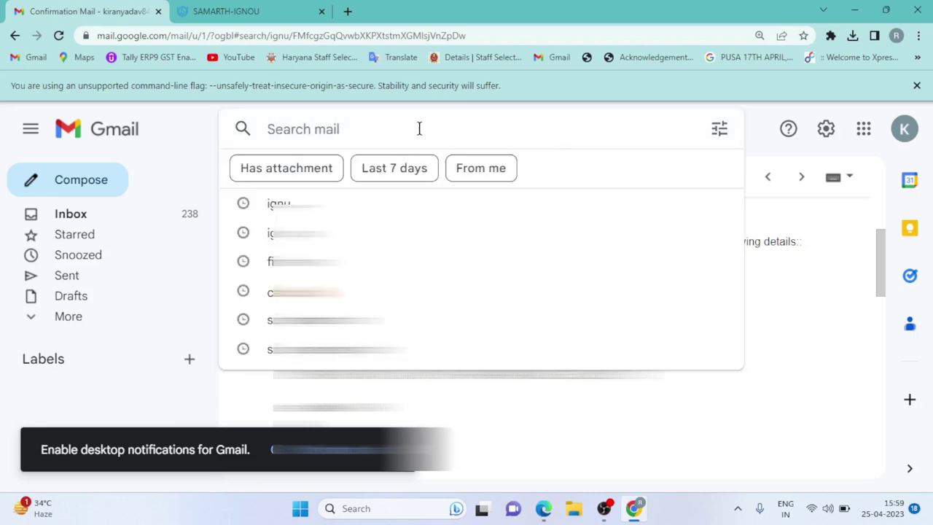
{"action": "type", "text": "IGNU"}
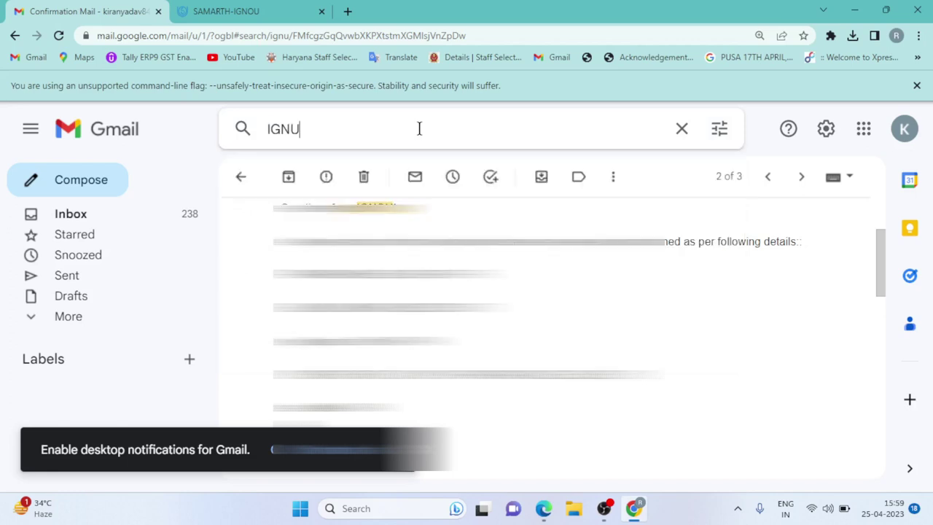
{"action": "type", "text": "E"}
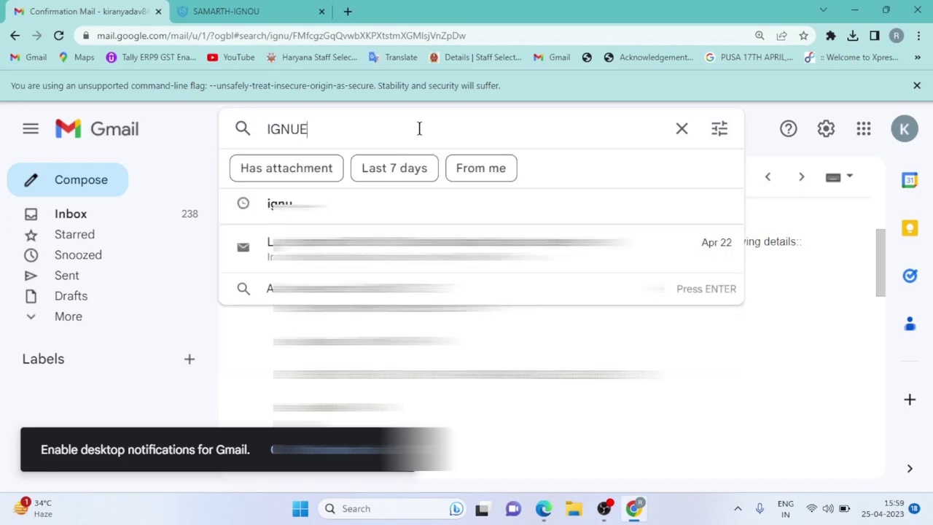
{"action": "key", "text": "BackSpace"}
{"action": "key", "text": "Return"}
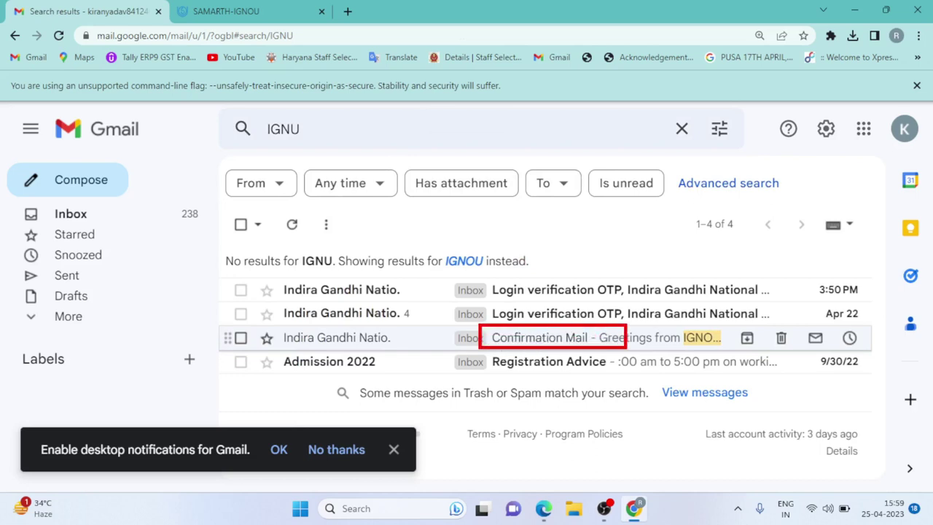
- Read the IGNOU Confirmation Mail, then return to the portal's reset form
{"action": "left_click", "coordinate": [564, 338]}
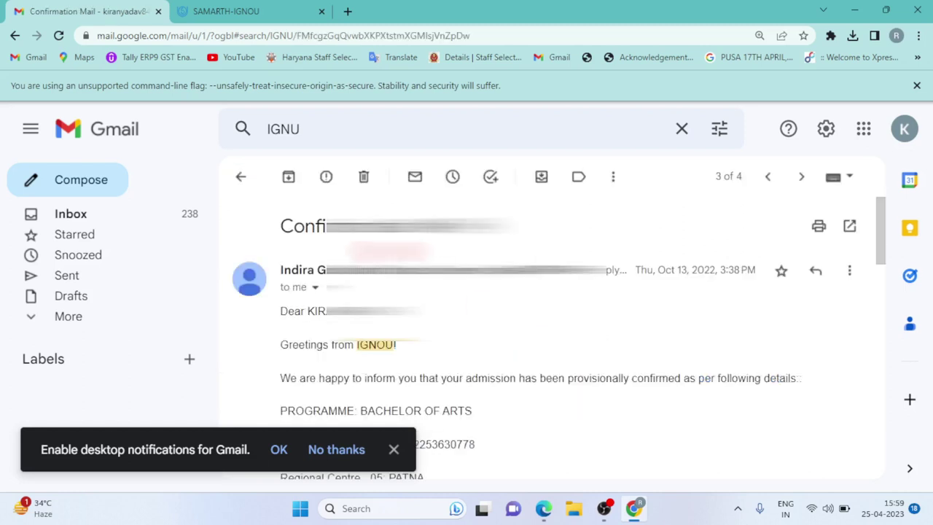
{"action": "scroll", "coordinate": [549, 338], "scroll_direction": "down", "scroll_amount": 1}
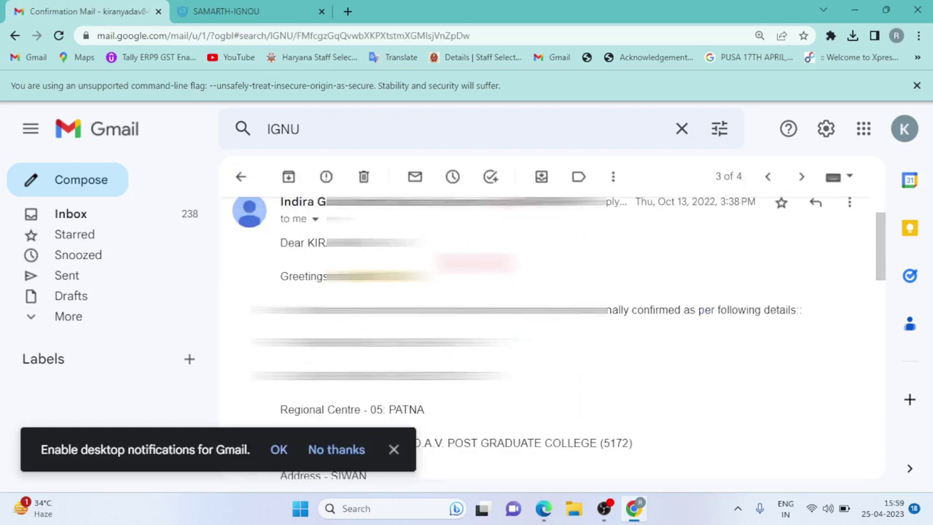
{"action": "scroll", "coordinate": [553, 339], "scroll_direction": "down", "scroll_amount": 2}
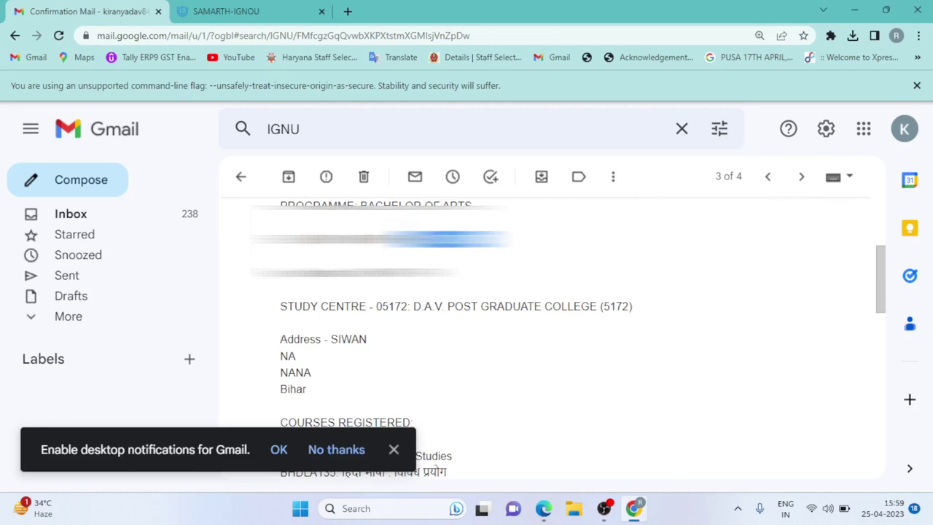
{"action": "left_click", "coordinate": [280, 9]}
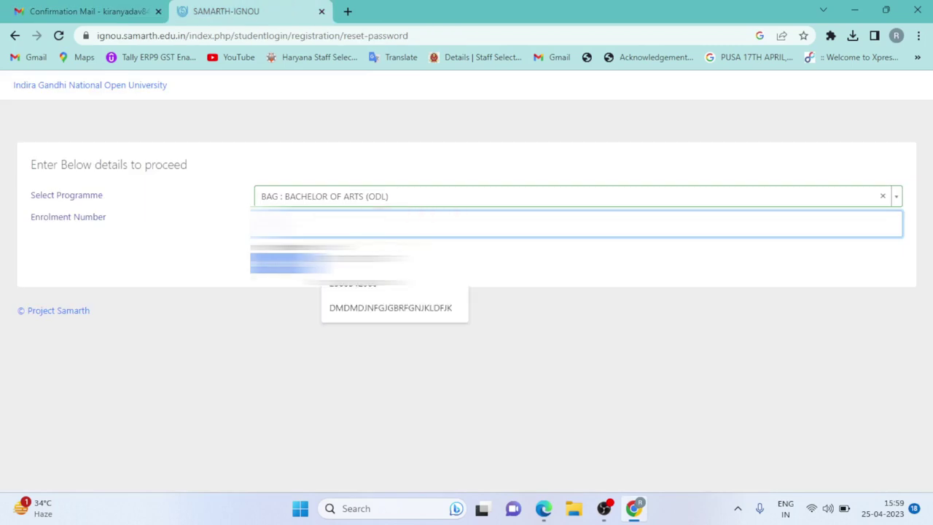
- Submit the enrolment number, then enter and submit the OTP received by email
{"action": "left_click", "coordinate": [303, 284]}
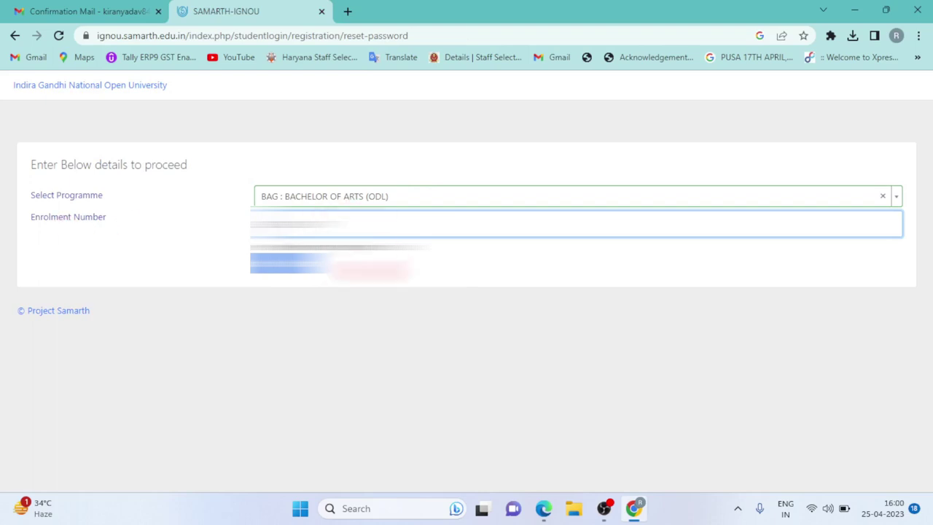
{"action": "key", "text": "Return"}
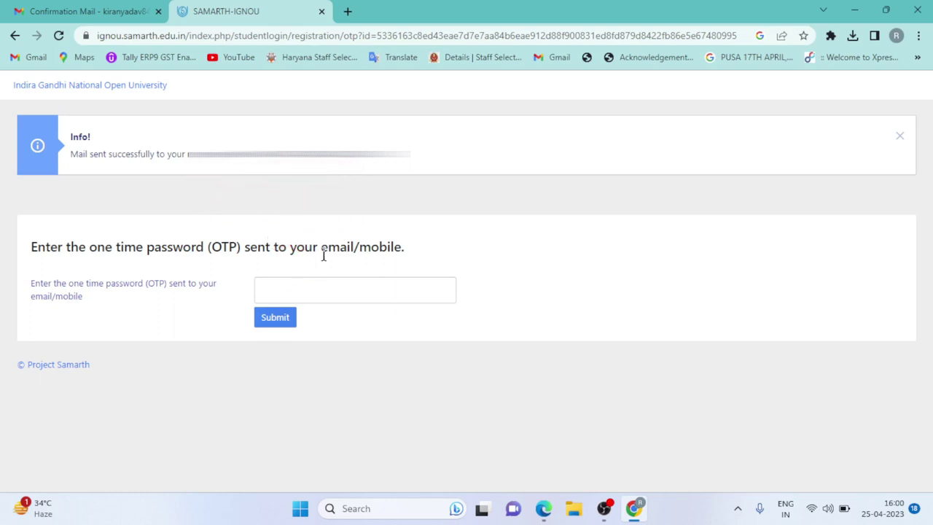
{"action": "left_click", "coordinate": [294, 287]}
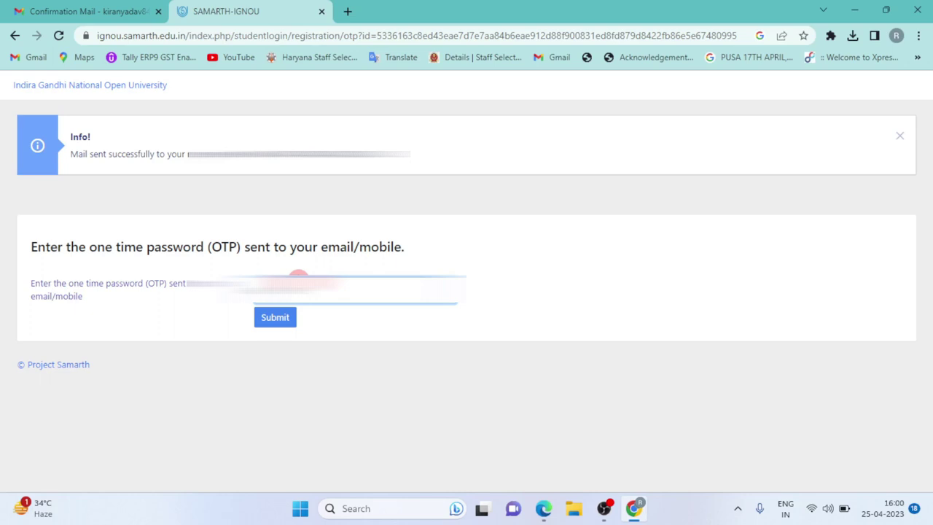
{"action": "left_click", "coordinate": [281, 323]}
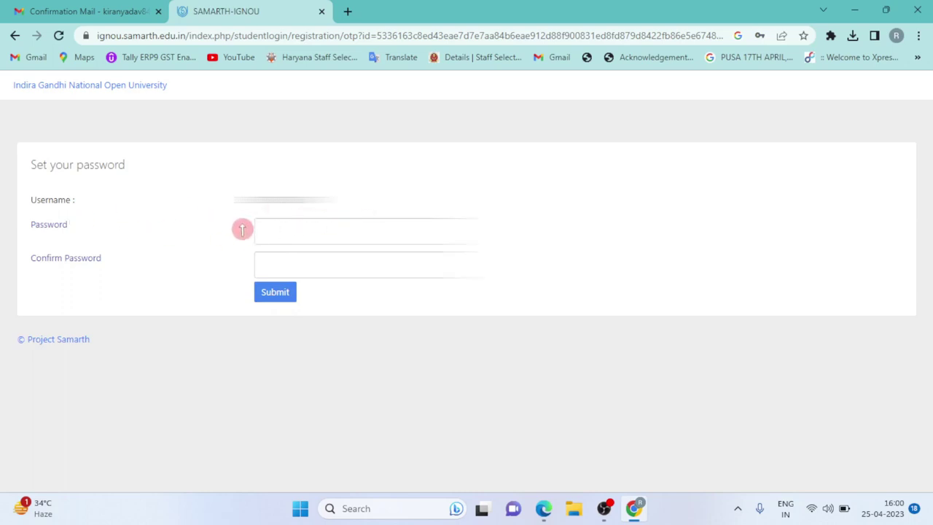
- Paste the new password into both password fields and submit it
{"action": "left_click", "coordinate": [269, 232]}
{"action": "left_click", "coordinate": [268, 258]}
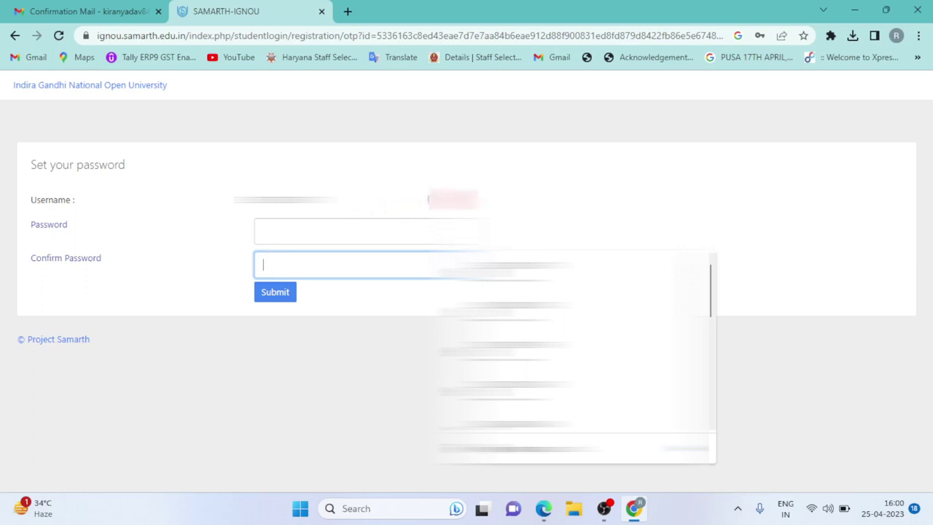
{"action": "left_click", "coordinate": [353, 210]}
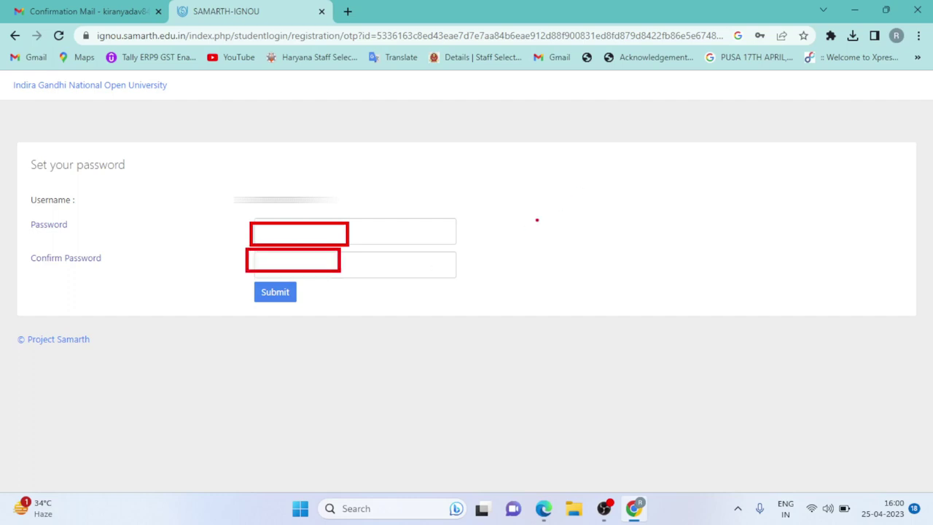
{"action": "left_click", "coordinate": [320, 237]}
{"action": "key", "text": "ctrl+v"}
{"action": "key", "text": "Tab"}
{"action": "key", "text": "ctrl+v"}
{"action": "left_click", "coordinate": [290, 294]}
{"action": "left_click", "coordinate": [289, 294]}
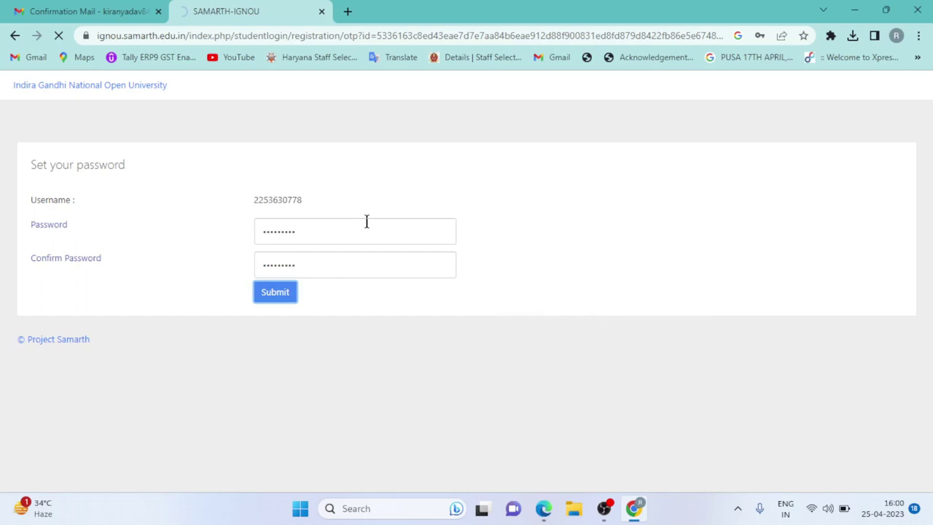
{"action": "left_click", "coordinate": [410, 229]}
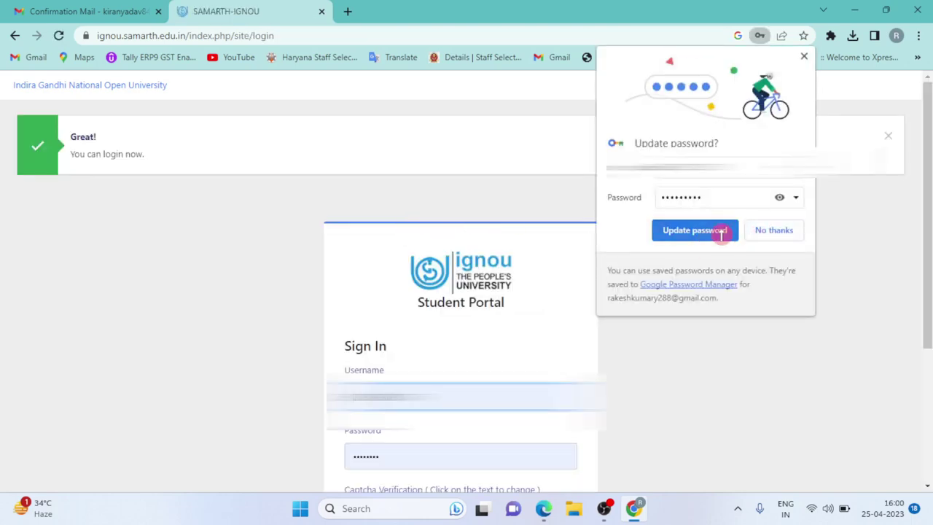
- Save the updated password in Chrome's password manager
{"action": "left_click", "coordinate": [694, 231]}
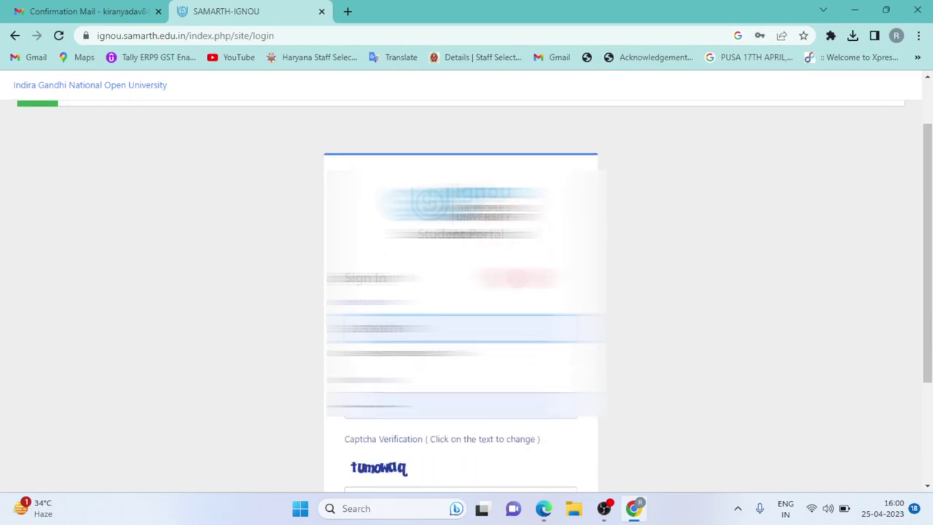
{"action": "scroll", "coordinate": [467, 291], "scroll_direction": "down", "scroll_amount": 1}
{"action": "scroll", "coordinate": [502, 298], "scroll_direction": "down", "scroll_amount": 2}
{"action": "left_click", "coordinate": [491, 325]}
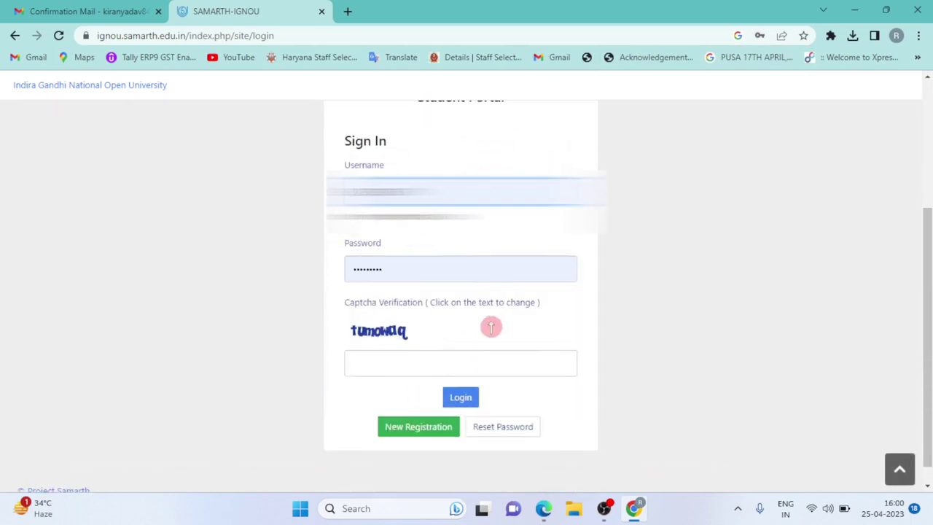
{"action": "scroll", "coordinate": [425, 431], "scroll_direction": "down", "scroll_amount": 1}
- Start a new registration with BAG : BACHELOR OF ARTS (ODL) as the programme
{"action": "left_click", "coordinate": [428, 412]}
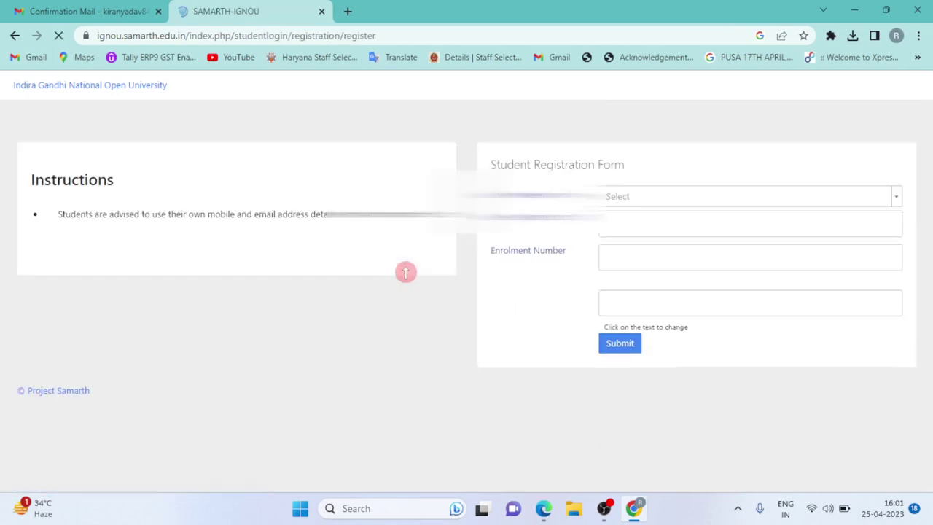
{"action": "left_click", "coordinate": [660, 202]}
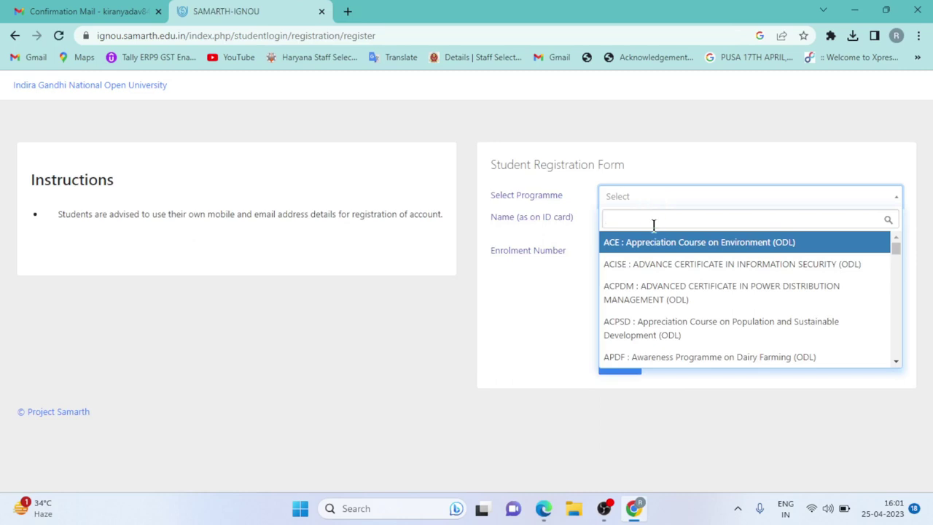
{"action": "type", "text": "bag"}
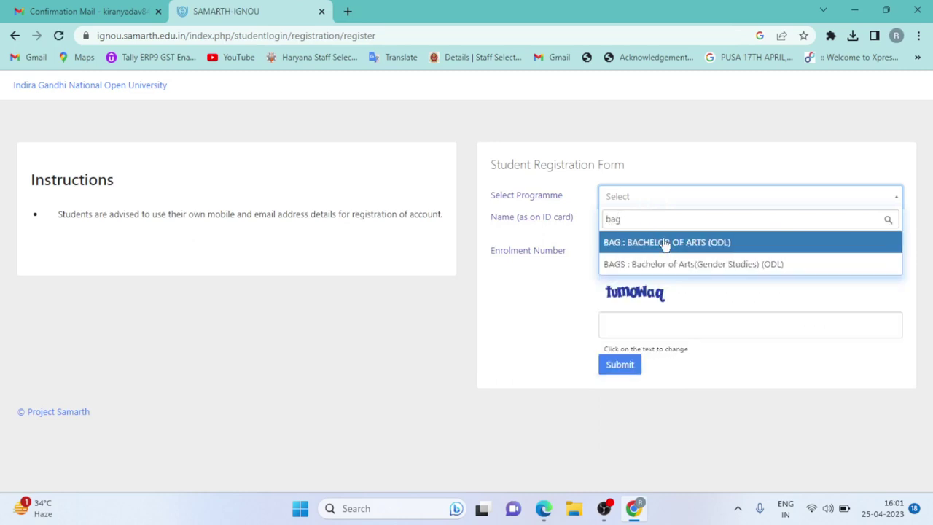
{"action": "left_click", "coordinate": [664, 241]}
- Fill in the student's name, enrolment number and captcha, then submit the form
{"action": "left_click", "coordinate": [674, 228]}
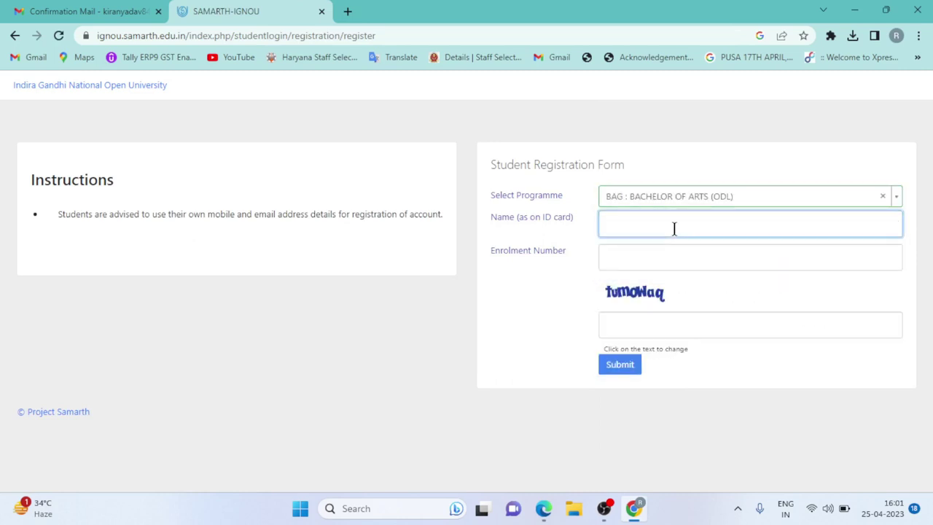
{"action": "left_click", "coordinate": [665, 256]}
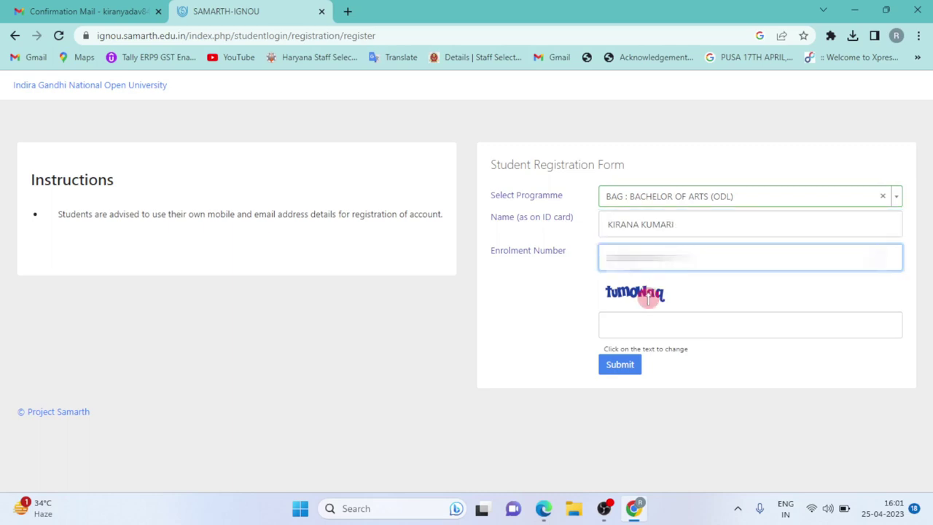
{"action": "left_click", "coordinate": [651, 329]}
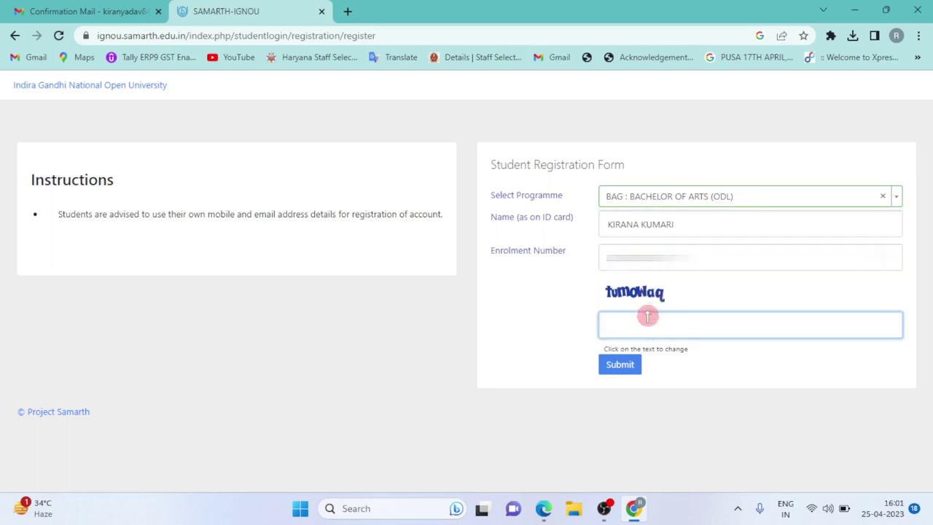
{"action": "type", "text": "ty"}
{"action": "type", "text": "um"}
{"action": "type", "text": "owaq"}
{"action": "left_click", "coordinate": [621, 370]}
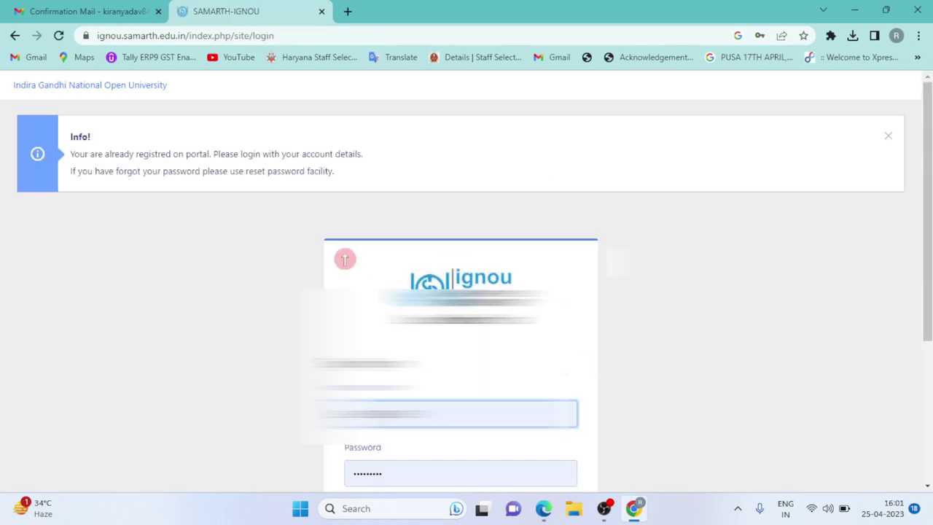
- Fill the login fields with the student's saved credentials from Chrome autofill
{"action": "scroll", "coordinate": [209, 211], "scroll_direction": "down", "scroll_amount": 1}
{"action": "scroll", "coordinate": [209, 211], "scroll_direction": "up", "scroll_amount": 1}
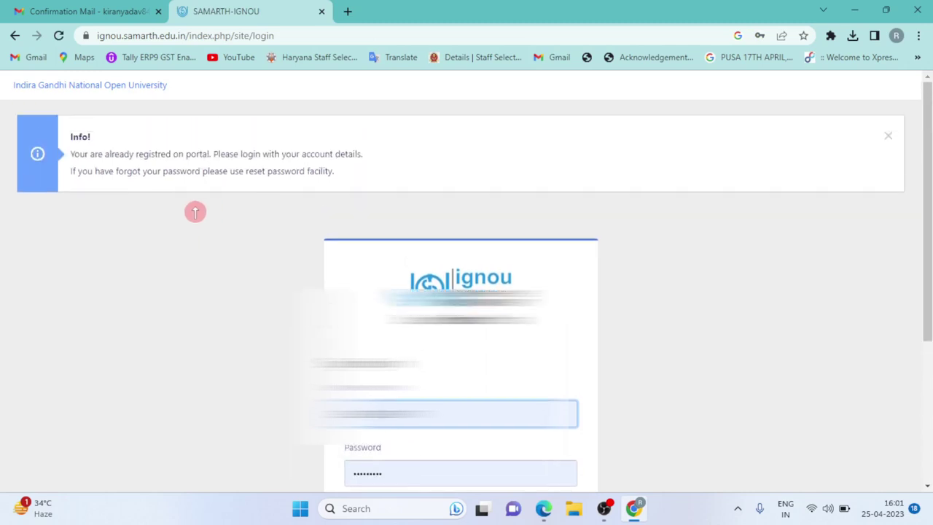
{"action": "mouse_move", "coordinate": [60, 141]}
{"action": "left_mouse_down"}
{"action": "mouse_move", "coordinate": [141, 160]}
{"action": "mouse_move", "coordinate": [390, 161]}
{"action": "left_mouse_up"}
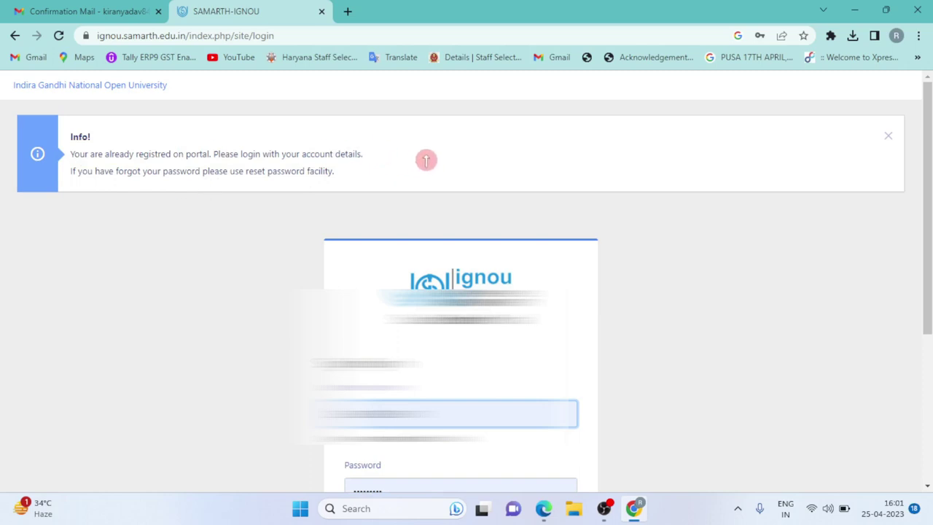
{"action": "scroll", "coordinate": [480, 171], "scroll_direction": "down", "scroll_amount": 1}
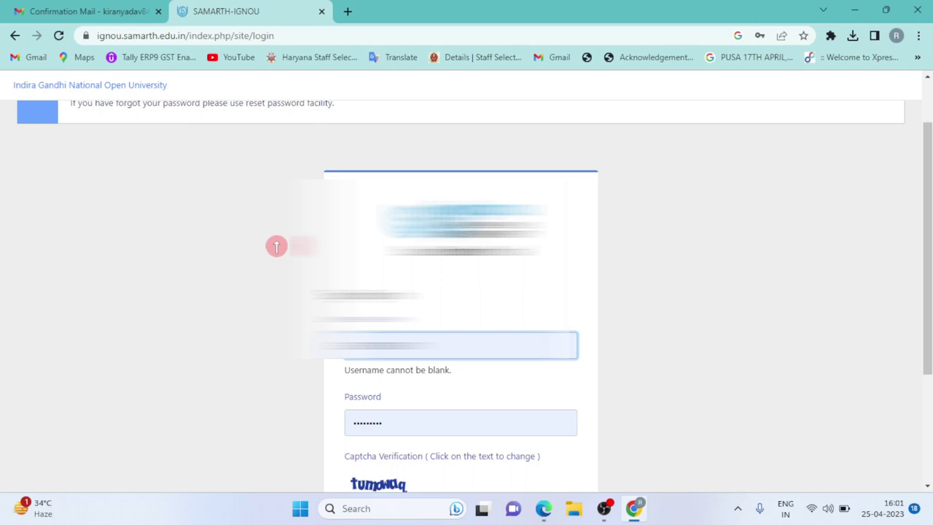
{"action": "scroll", "coordinate": [285, 240], "scroll_direction": "down", "scroll_amount": 1}
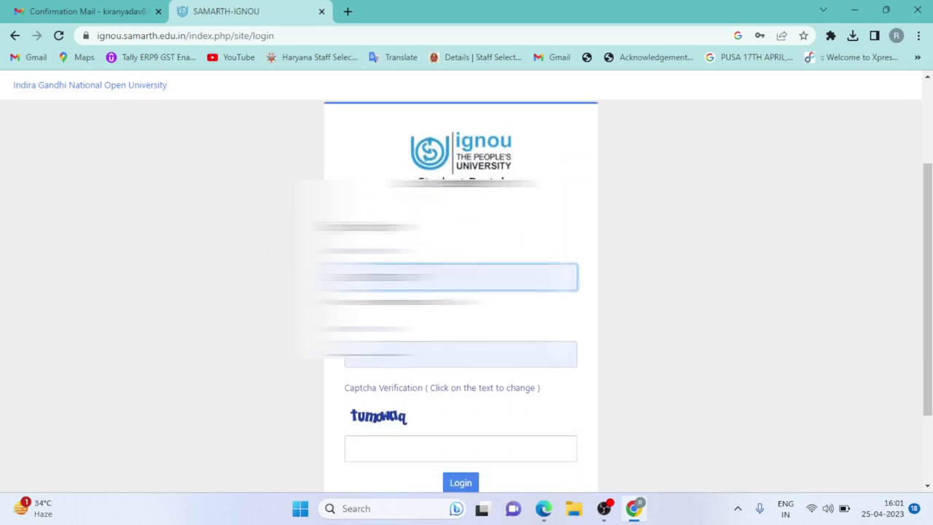
{"action": "scroll", "coordinate": [461, 292], "scroll_direction": "down", "scroll_amount": 1}
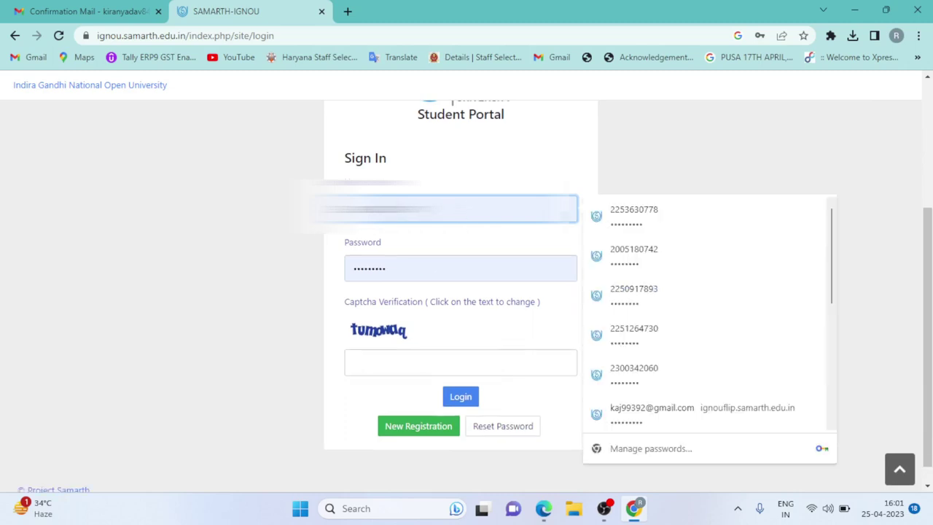
{"action": "left_click", "coordinate": [405, 261]}
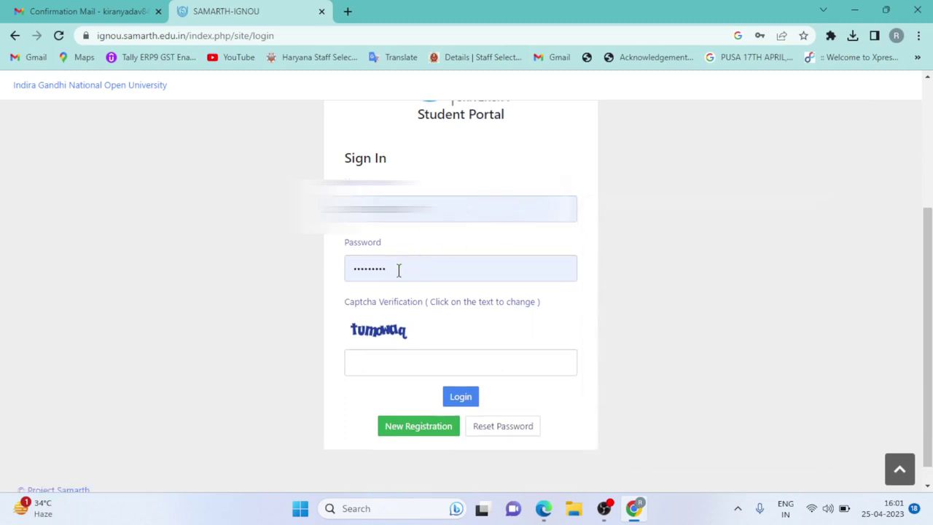
- Enter the captcha verification text and log in
{"action": "left_click", "coordinate": [417, 359]}
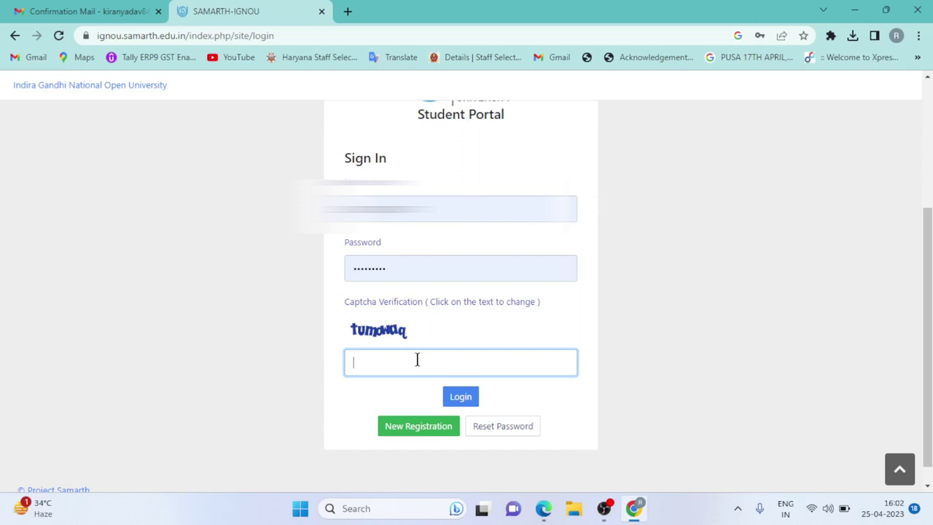
{"action": "type", "text": "t"}
{"action": "key", "text": "BackSpace"}
{"action": "type", "text": "t"}
{"action": "key", "text": "Return"}
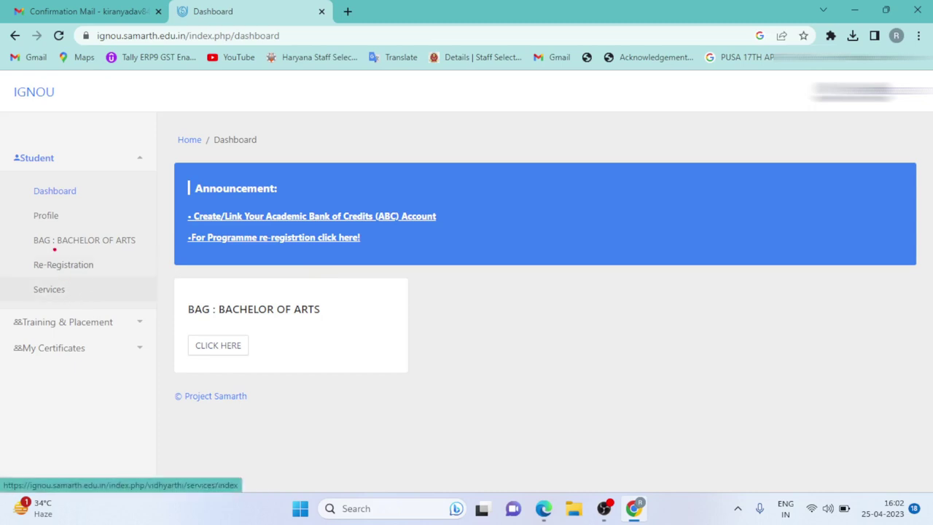
- Open Services in the Student sidebar and follow the ID-CARD card's link
{"action": "left_click_drag", "start_coordinate": [19, 278], "coordinate": [83, 304]}
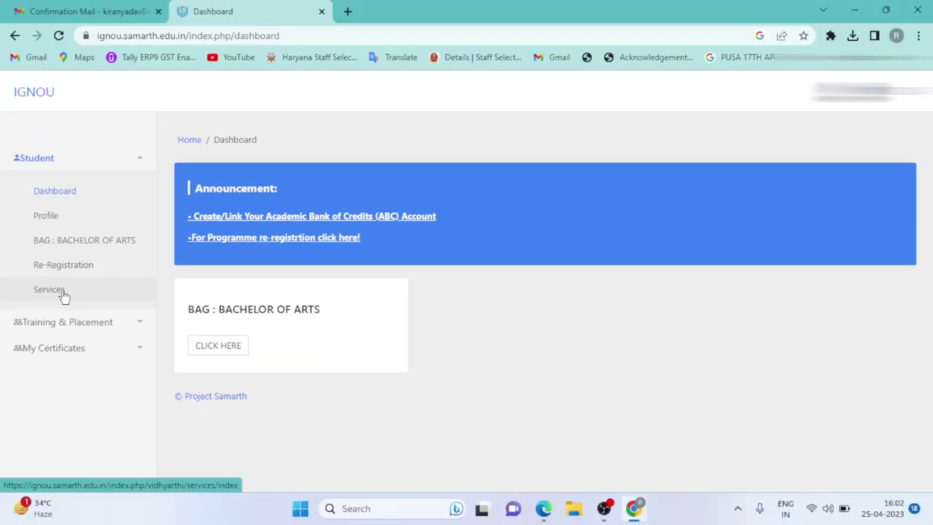
{"action": "left_click", "coordinate": [102, 297]}
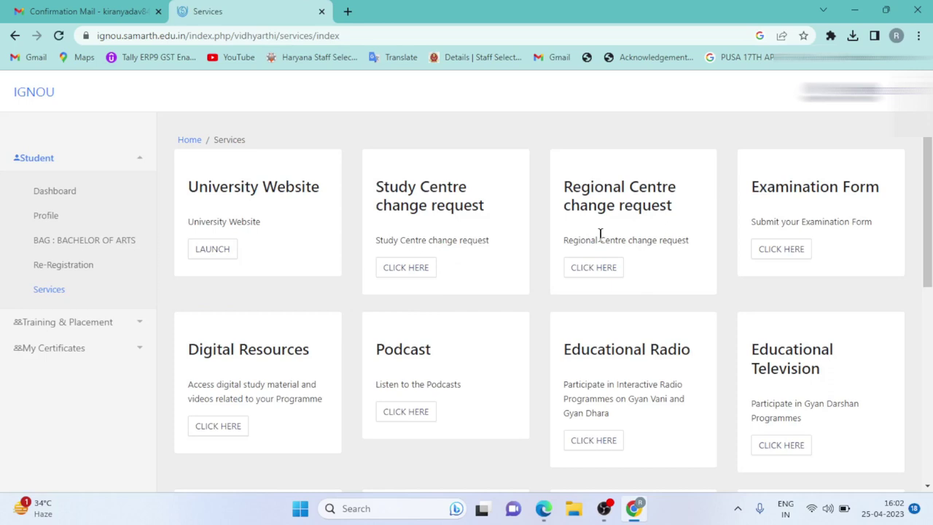
{"action": "scroll", "coordinate": [517, 248], "scroll_direction": "down", "scroll_amount": 4}
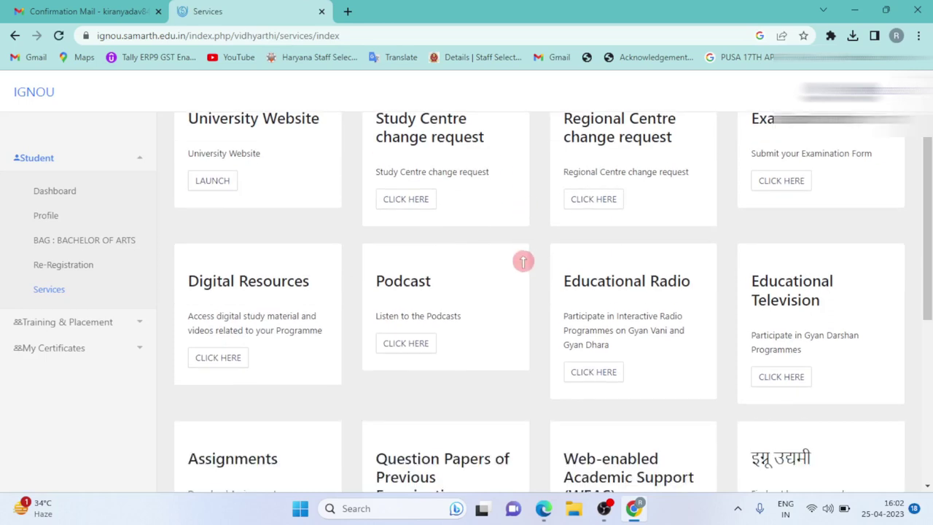
{"action": "scroll", "coordinate": [523, 261], "scroll_direction": "down", "scroll_amount": 2}
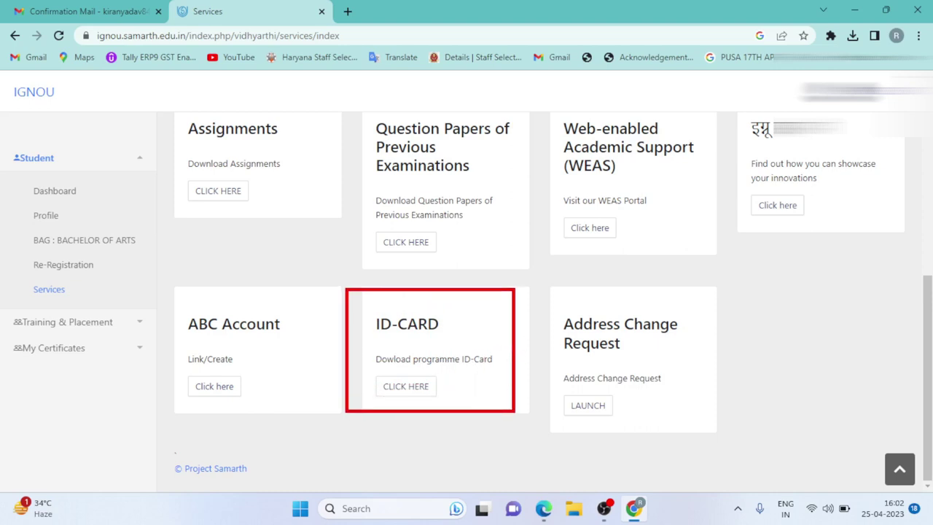
{"action": "left_click", "coordinate": [412, 386]}
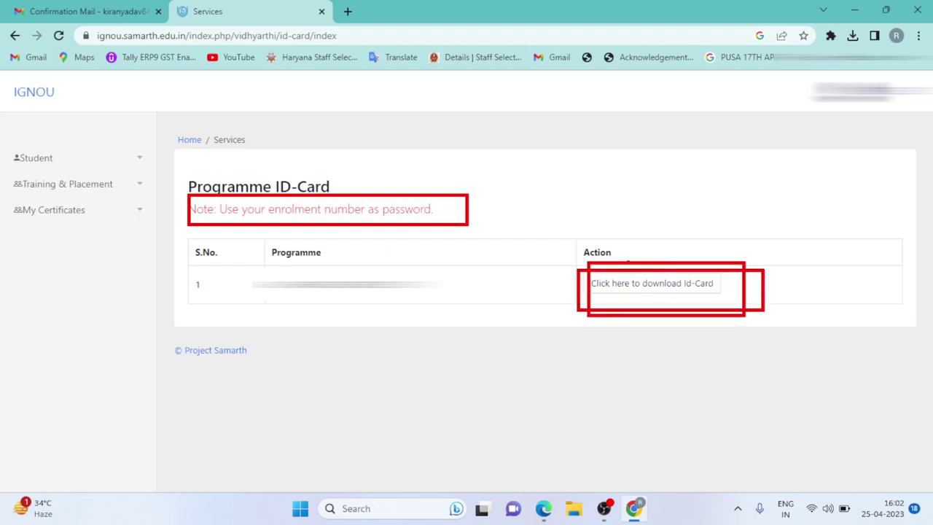
- Download the ID-card PDF and unlock it with the enrolment number as password
{"action": "left_click", "coordinate": [602, 293]}
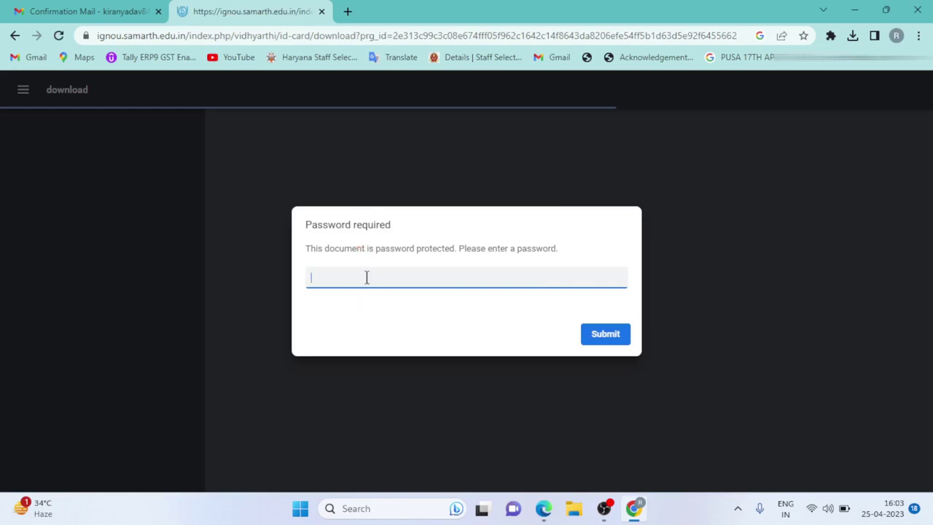
{"action": "key", "text": "ctrl+v"}
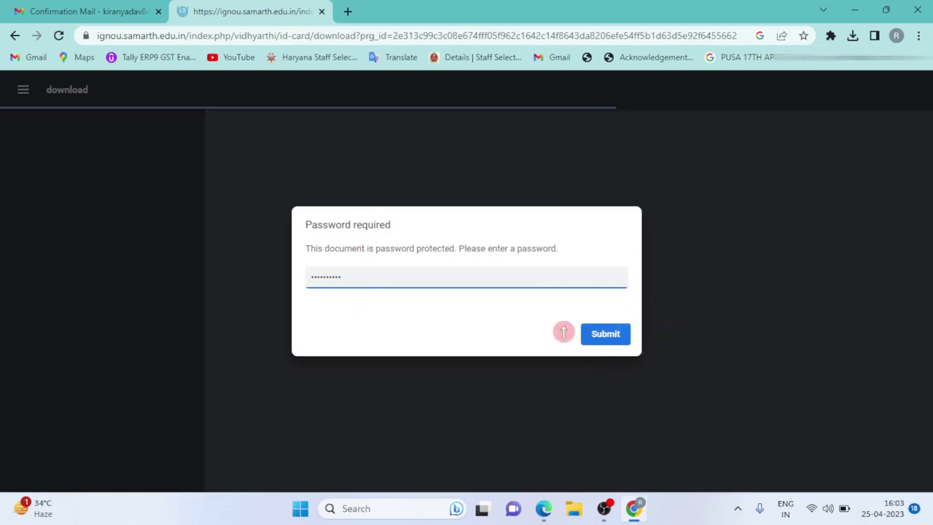
{"action": "key", "text": "Return"}
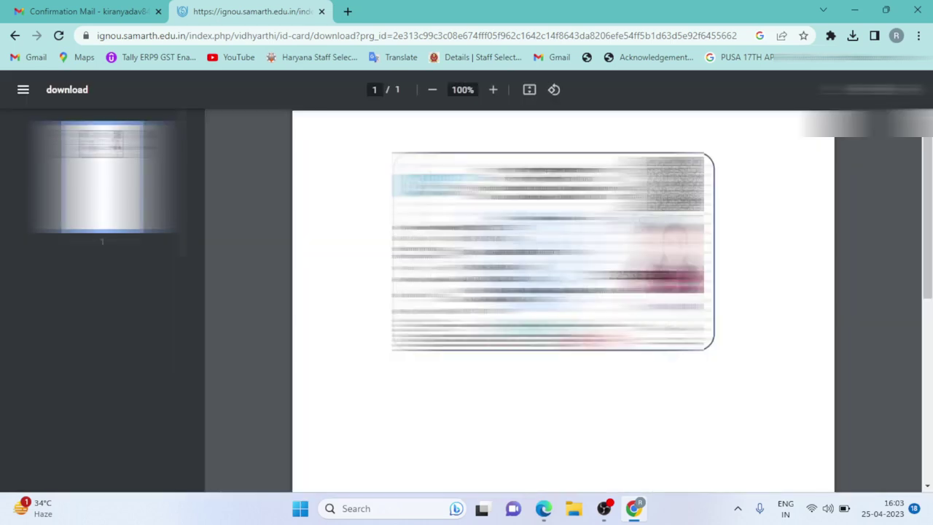